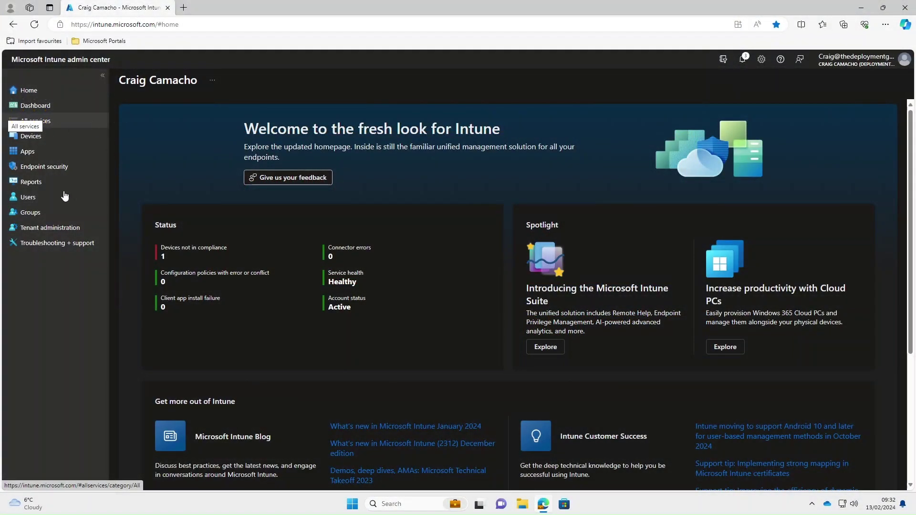
# Review the Tenant admin Intune add-ons list, expanding and collapsing the Microsoft Intune Suite row.
pyautogui.click(46, 229)
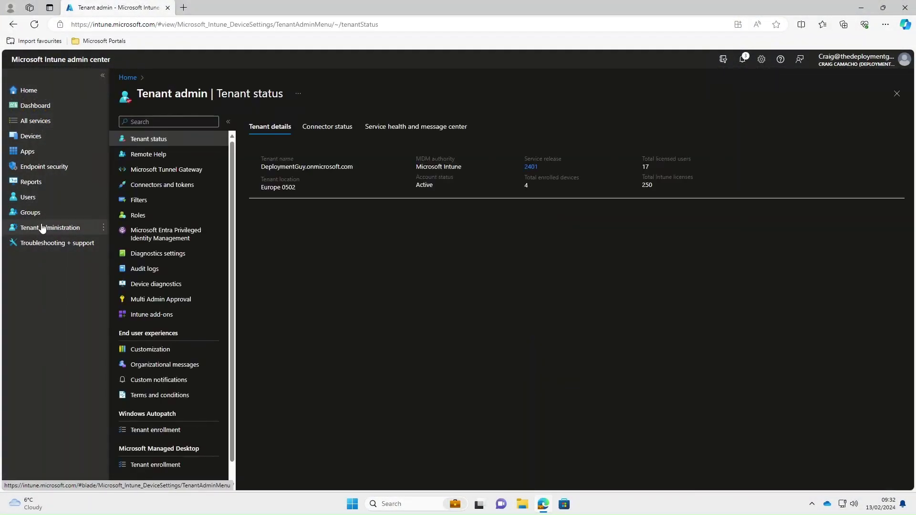
pyautogui.click(145, 316)
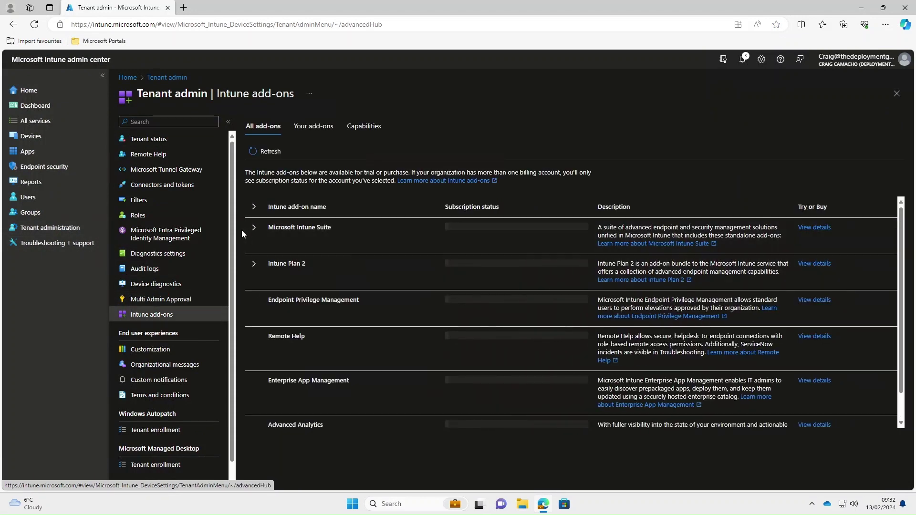
pyautogui.click(254, 229)
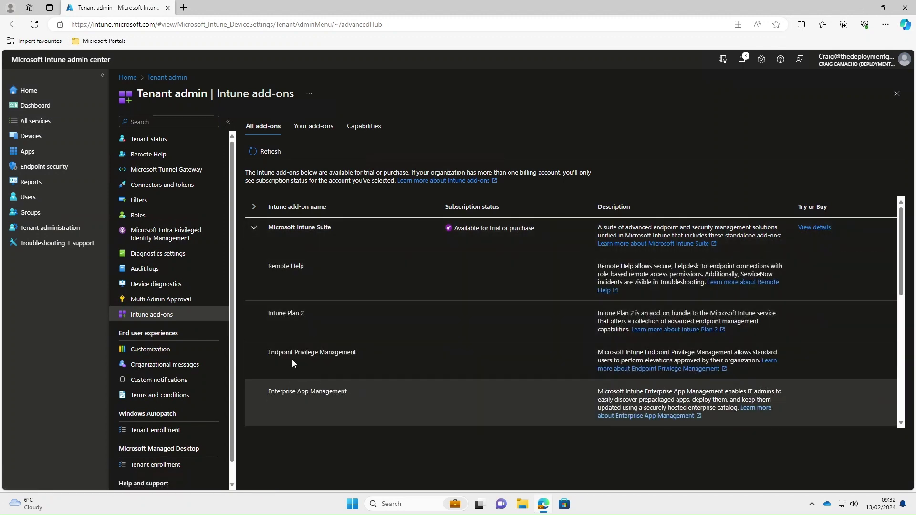
pyautogui.click(254, 232)
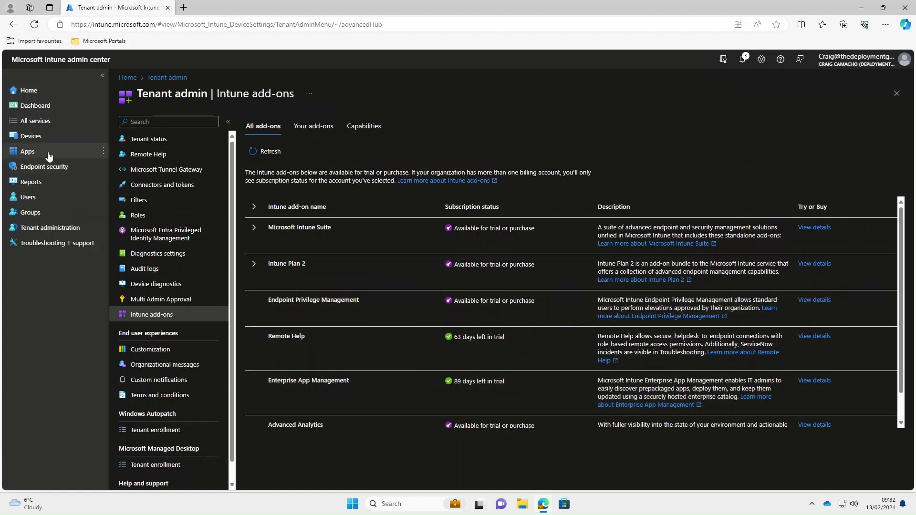
# Start adding a new Windows app with Enterprise App Catalog app as its type.
pyautogui.click(35, 156)
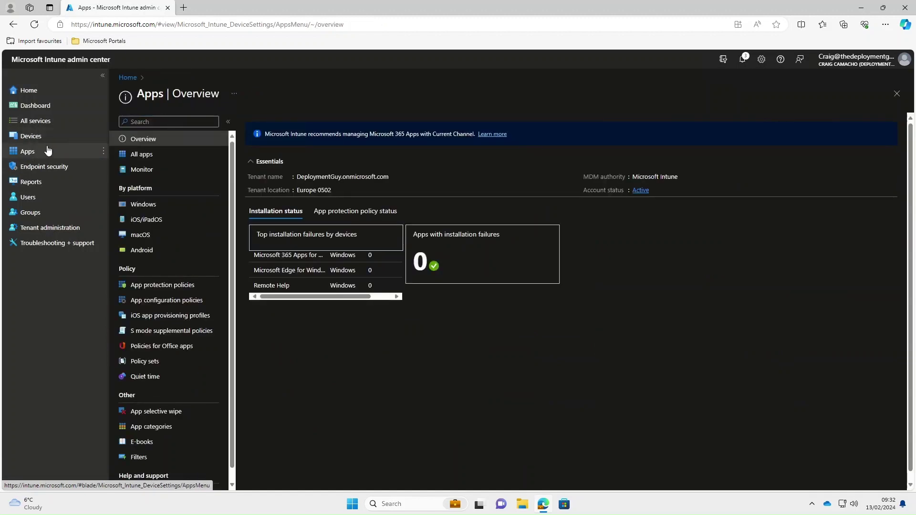
pyautogui.click(144, 208)
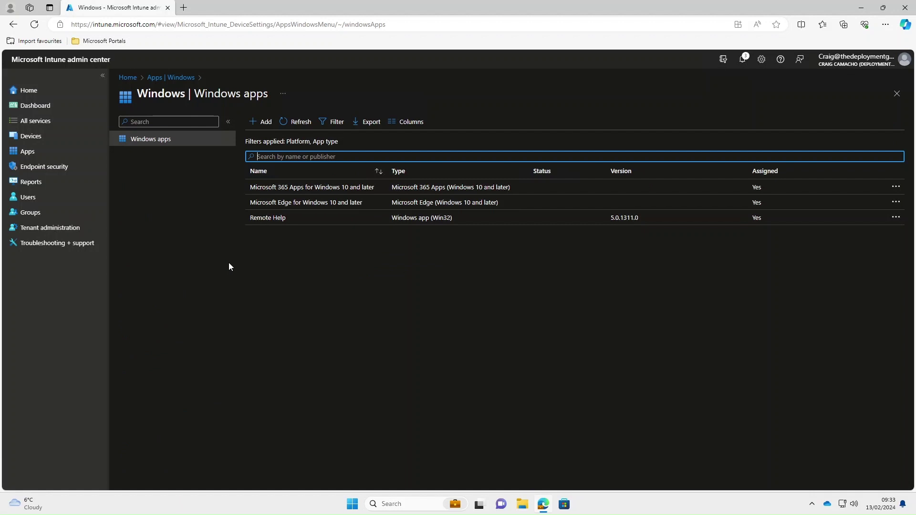
pyautogui.click(263, 126)
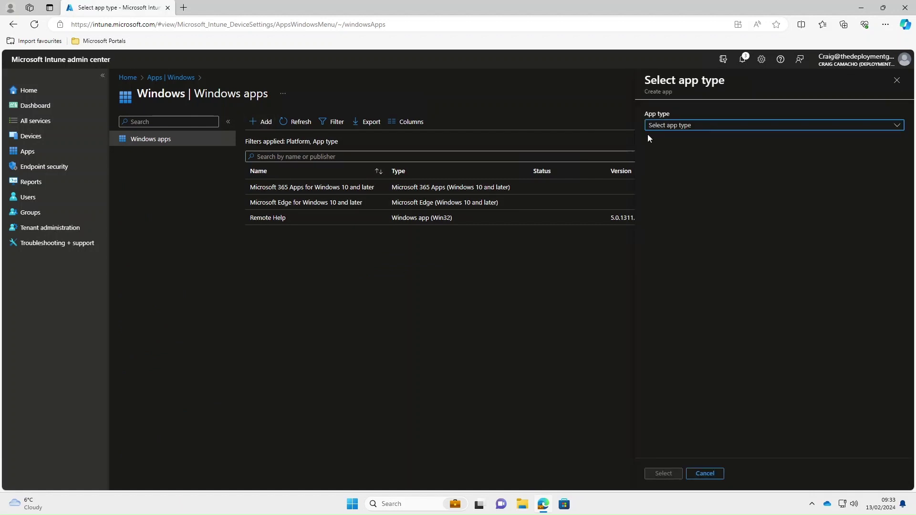
pyautogui.click(690, 129)
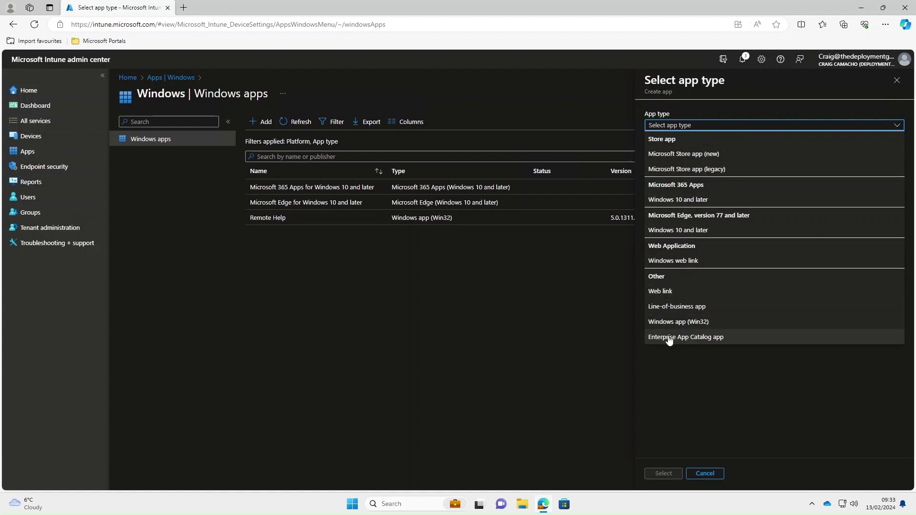
pyautogui.click(697, 339)
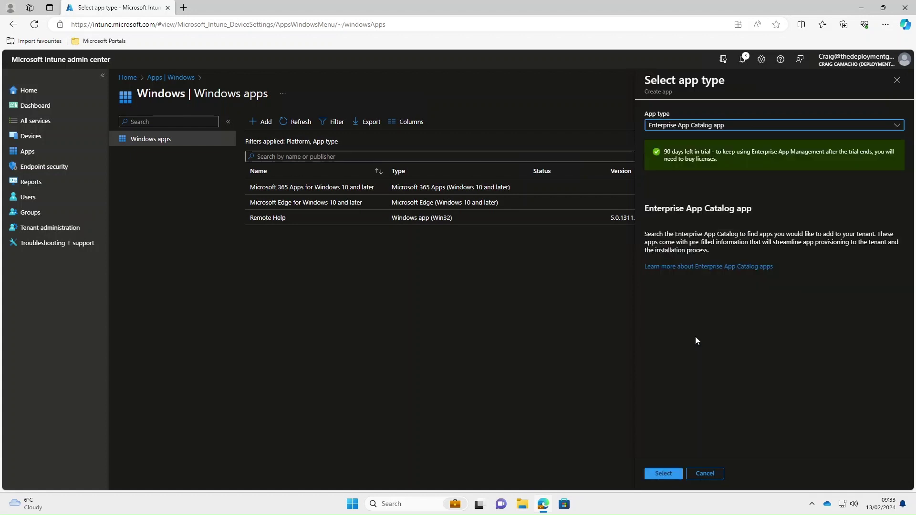
# Confirm the app type and browse the Enterprise App Catalog list of available apps.
pyautogui.click(664, 474)
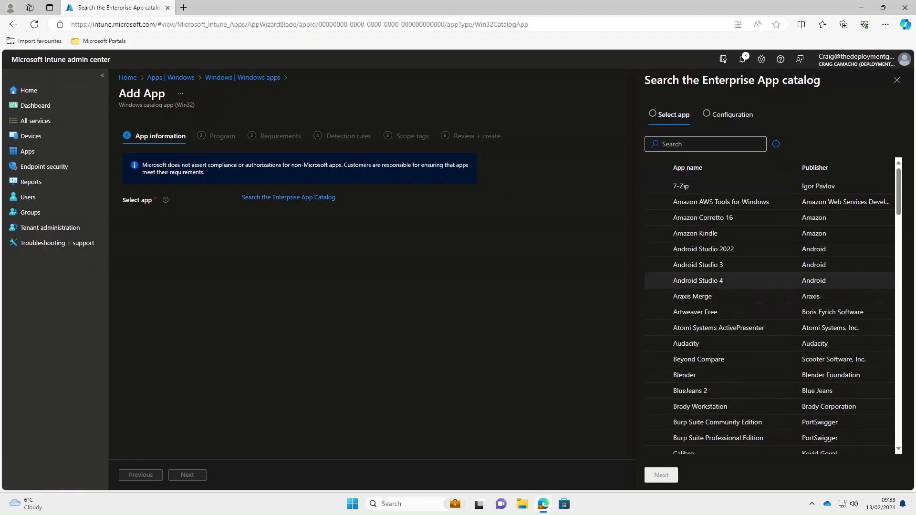
pyautogui.scroll(-1, 753, 315)
pyautogui.scroll(-3, 730, 331)
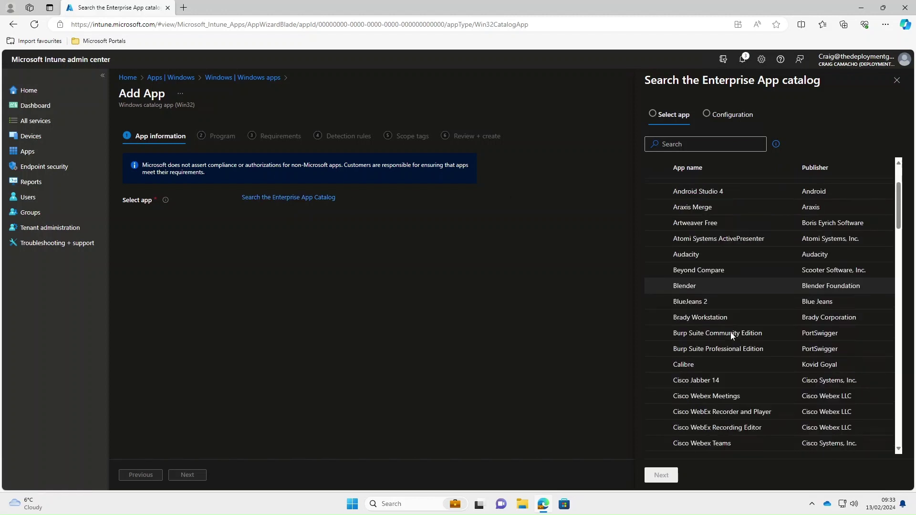
pyautogui.scroll(-4, 731, 330)
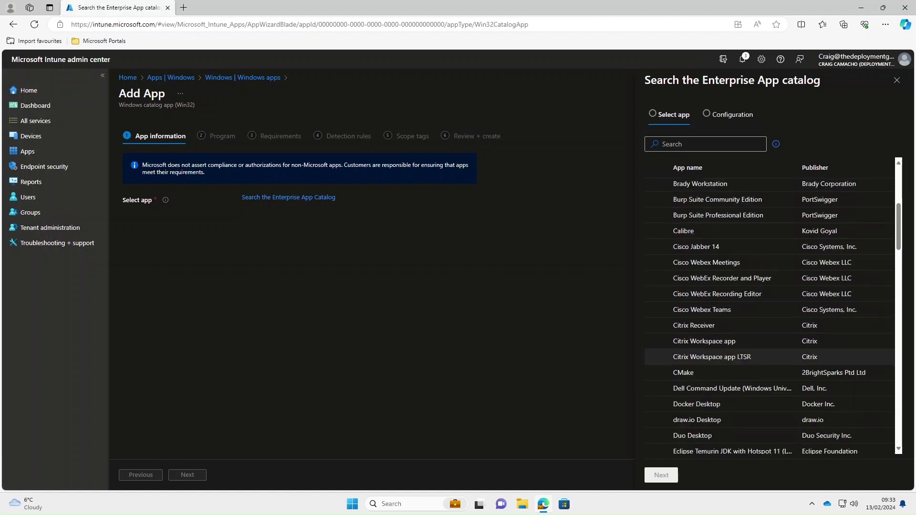
pyautogui.scroll(-3, 704, 347)
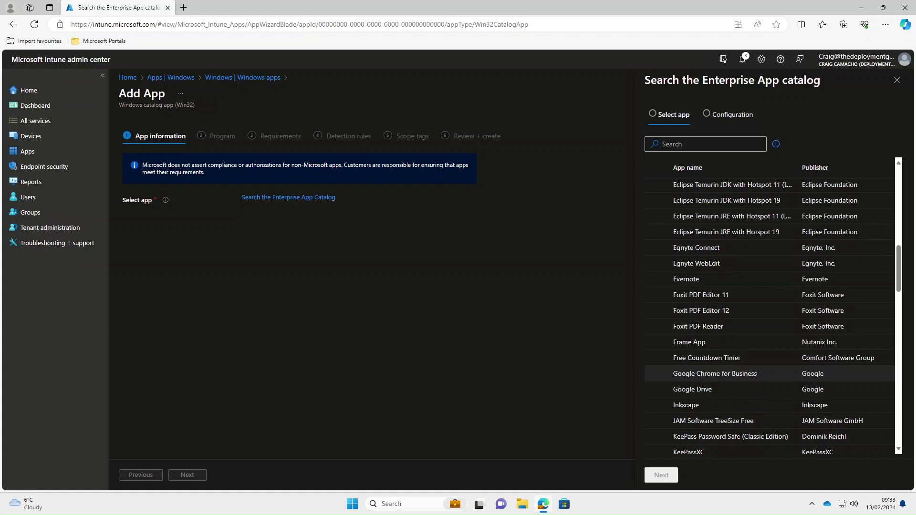
pyautogui.scroll(-2, 712, 391)
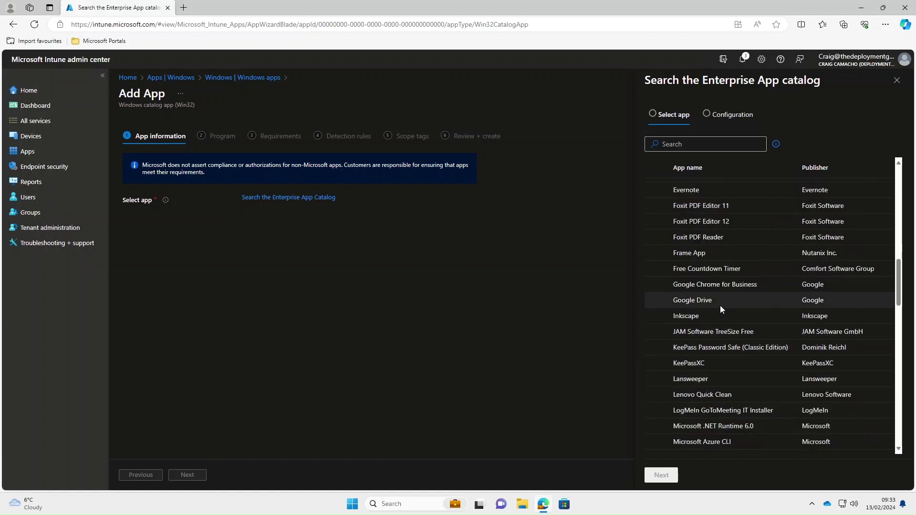
pyautogui.scroll(-2, 720, 309)
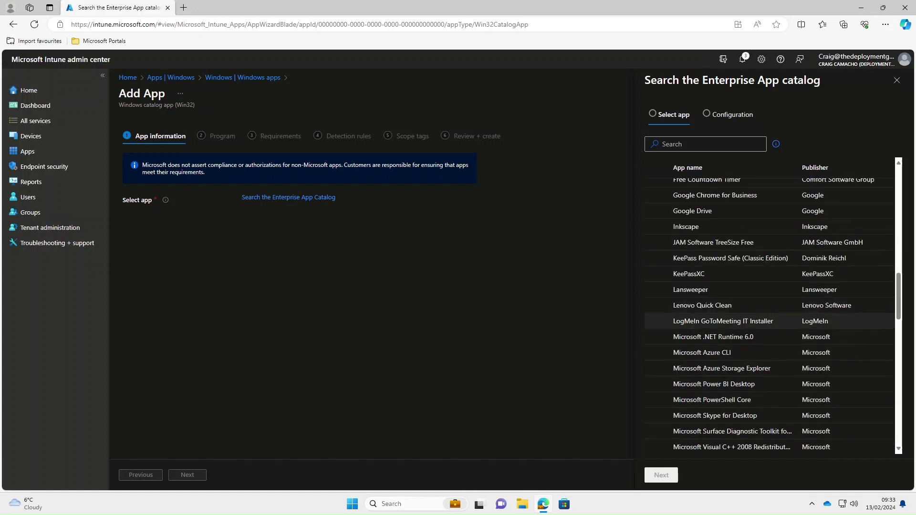
pyautogui.scroll(-2, 716, 378)
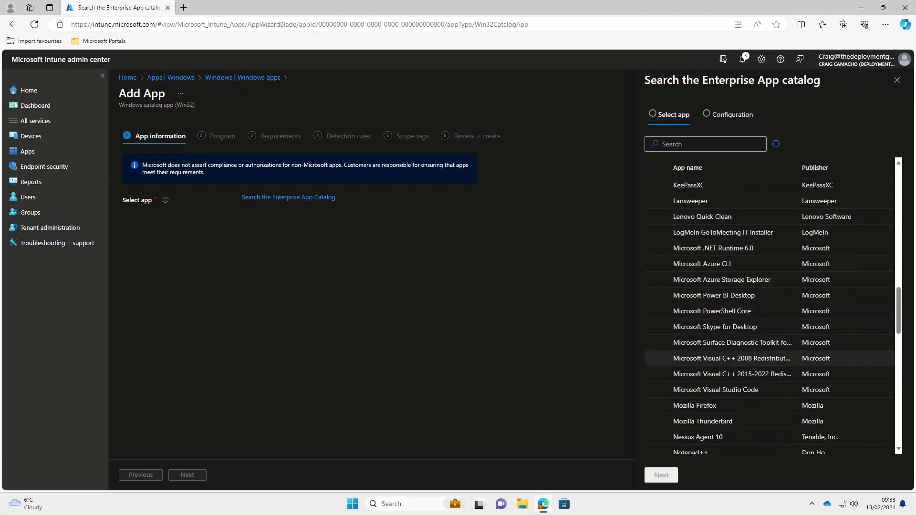
pyautogui.scroll(-1, 724, 411)
pyautogui.scroll(-2, 724, 415)
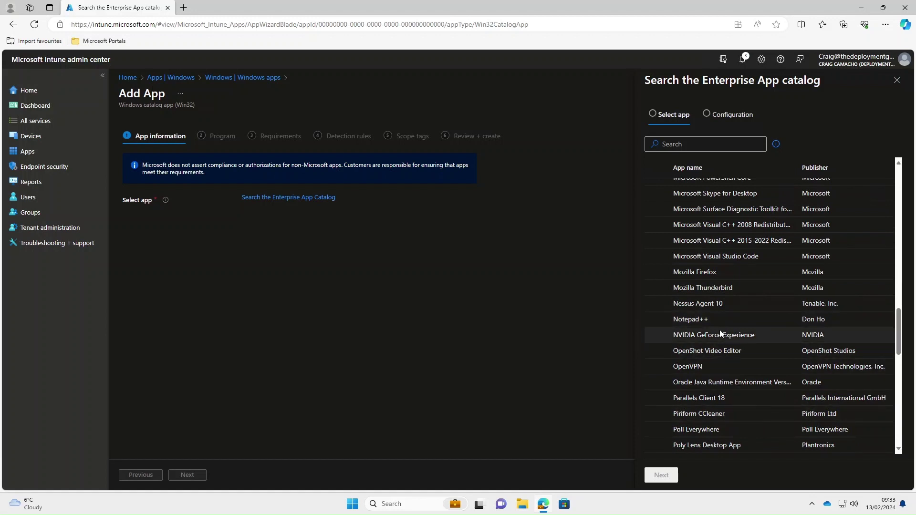
pyautogui.scroll(-3, 720, 331)
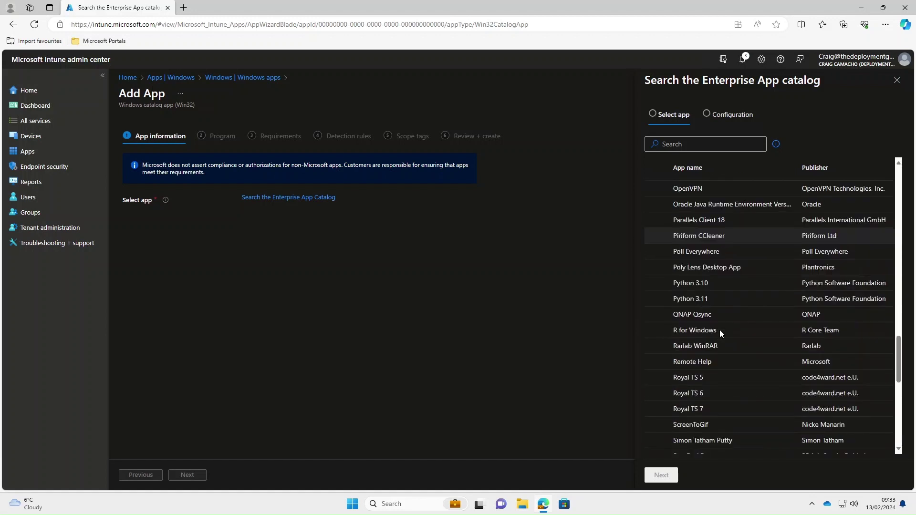
pyautogui.scroll(-5, 731, 399)
pyautogui.scroll(15, 733, 402)
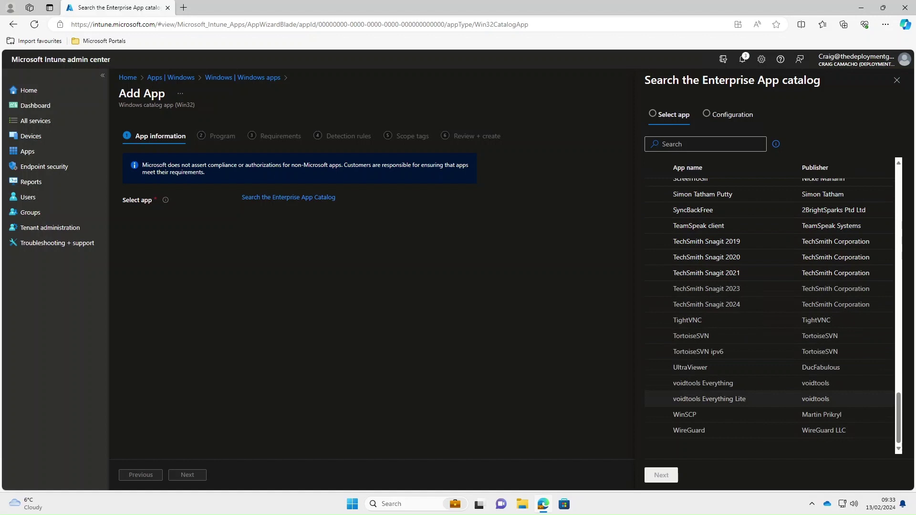
pyautogui.scroll(2, 732, 401)
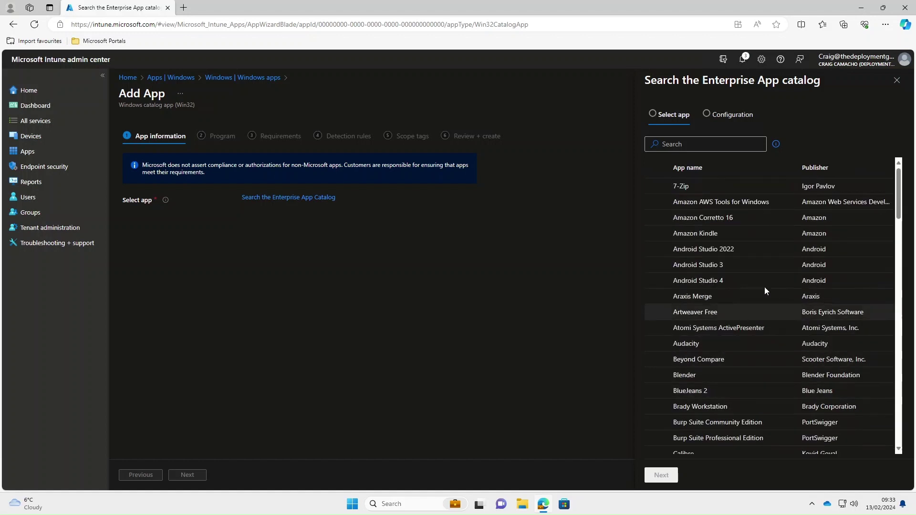
# Pick 7-Zip from the catalog and select its 7-Zip (x64) package, prefilling version 23.01.
pyautogui.click(694, 186)
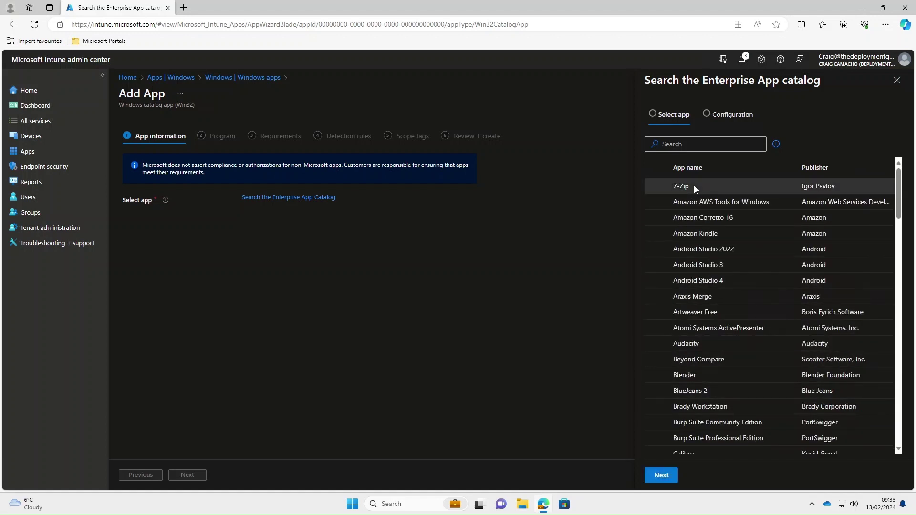
pyautogui.click(662, 478)
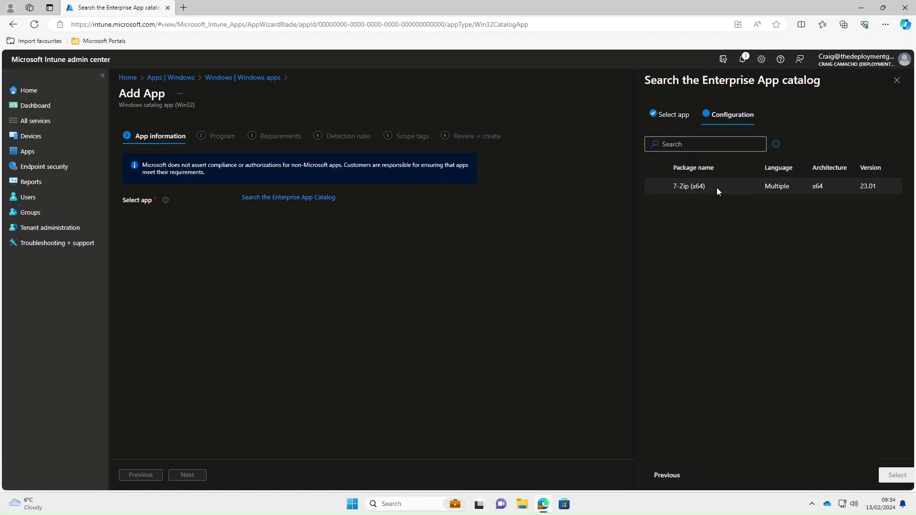
pyautogui.click(717, 189)
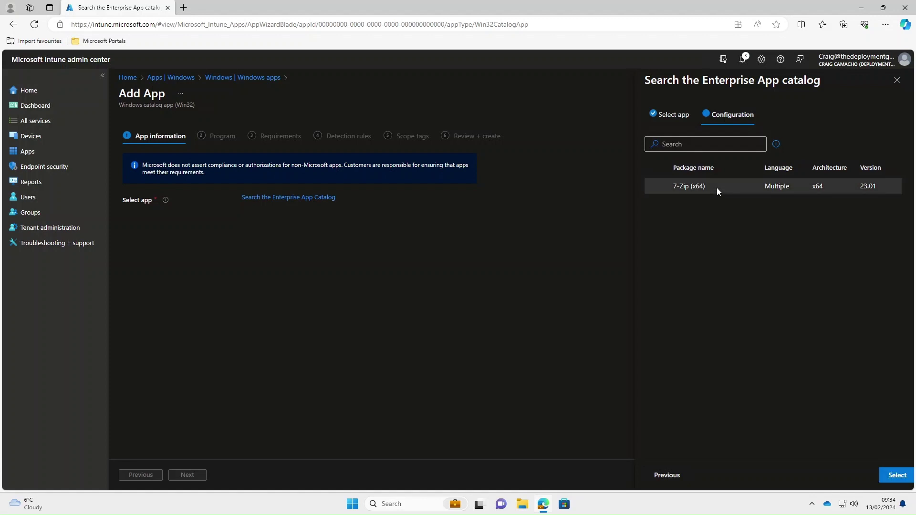
pyautogui.click(896, 477)
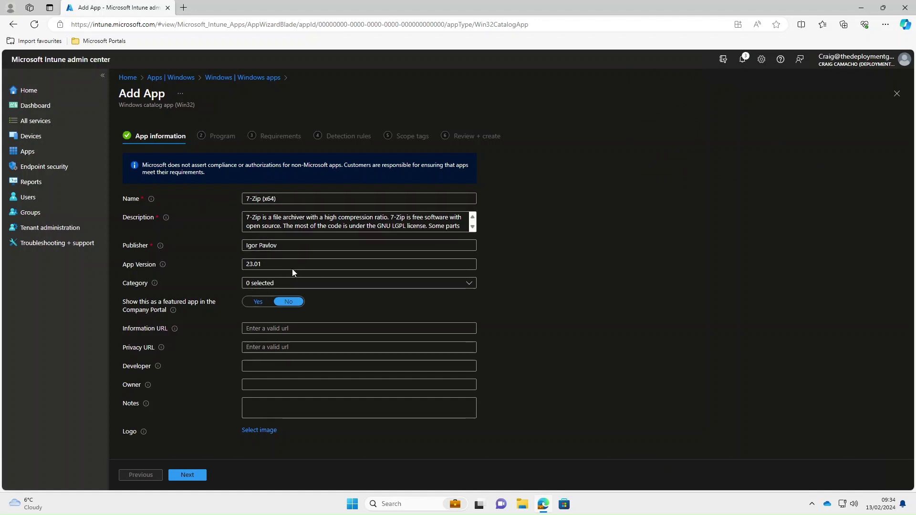
# Check the prefilled 7-Zip install and uninstall commands, then continue to Requirements.
pyautogui.click(194, 478)
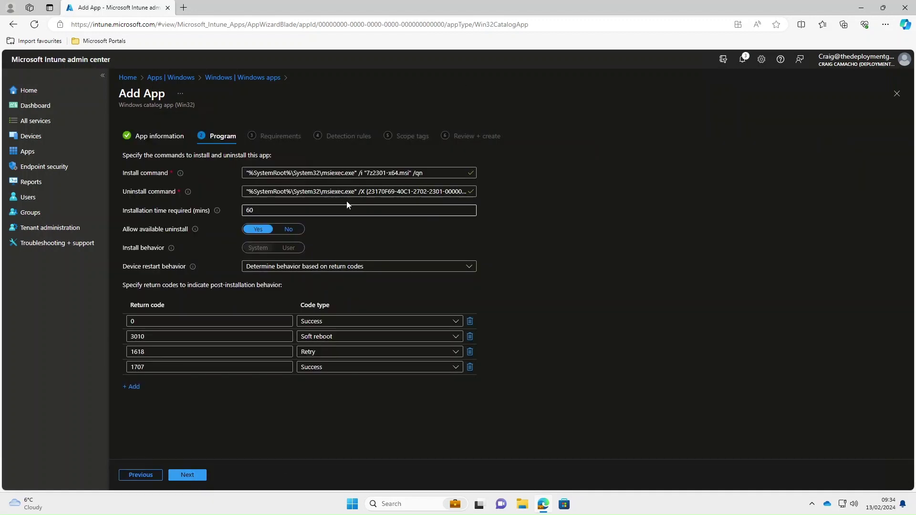
pyautogui.moveTo(246, 172); pyautogui.dragTo(423, 173)
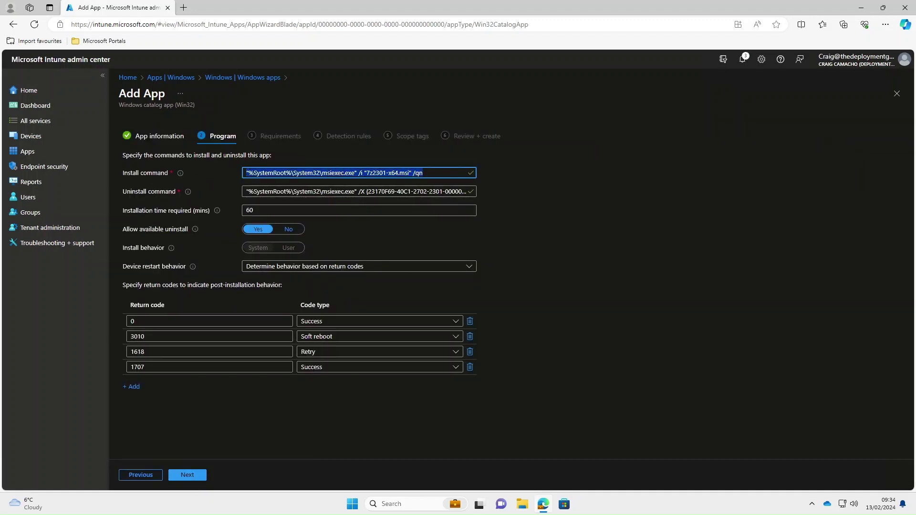
pyautogui.moveTo(246, 192); pyautogui.dragTo(503, 189)
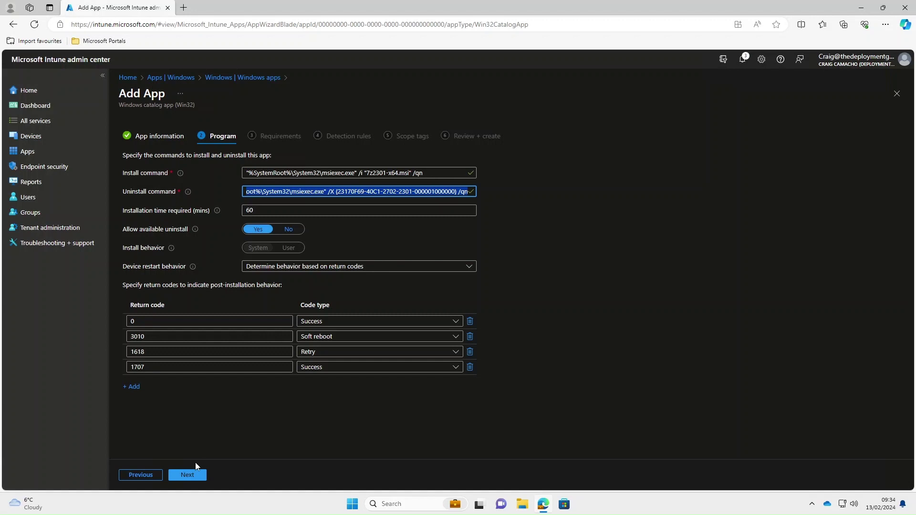
pyautogui.click(188, 476)
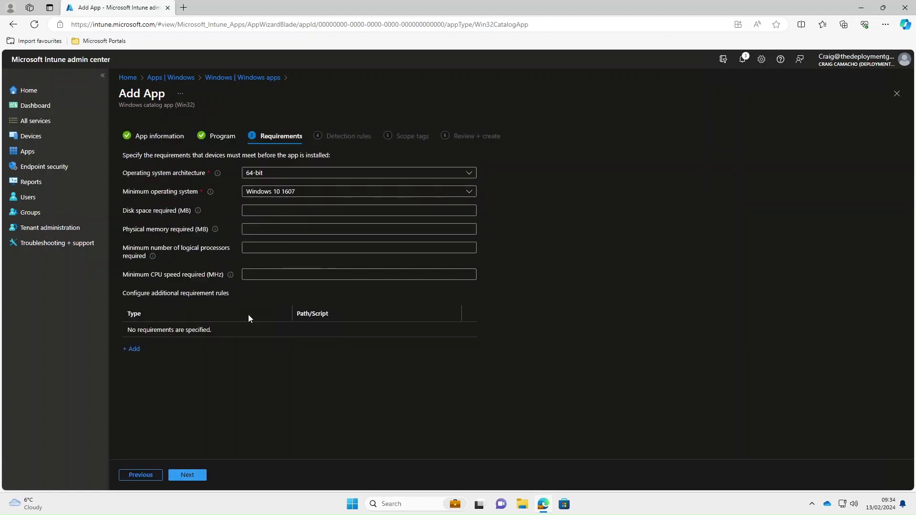
# Keep the defaults for Requirements, Detection rules and Scope tags, and create 7-Zip (x64).
pyautogui.click(188, 474)
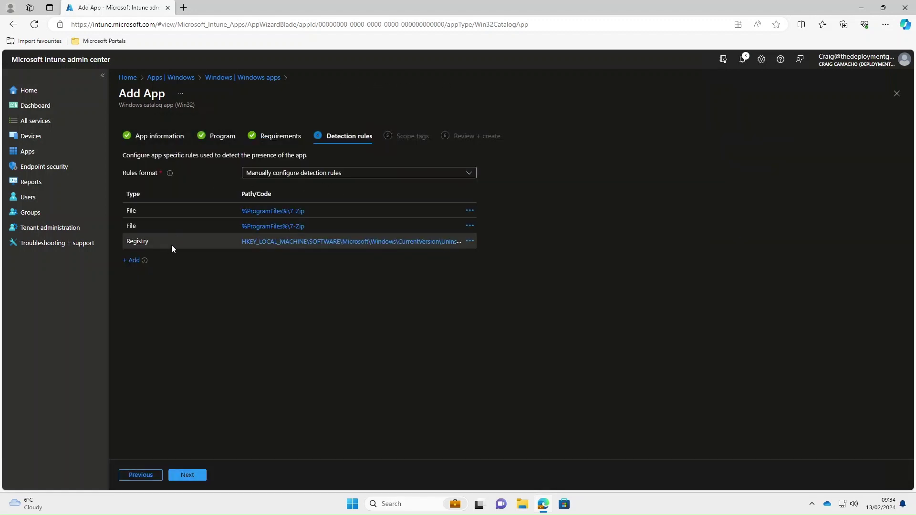
pyautogui.click(188, 475)
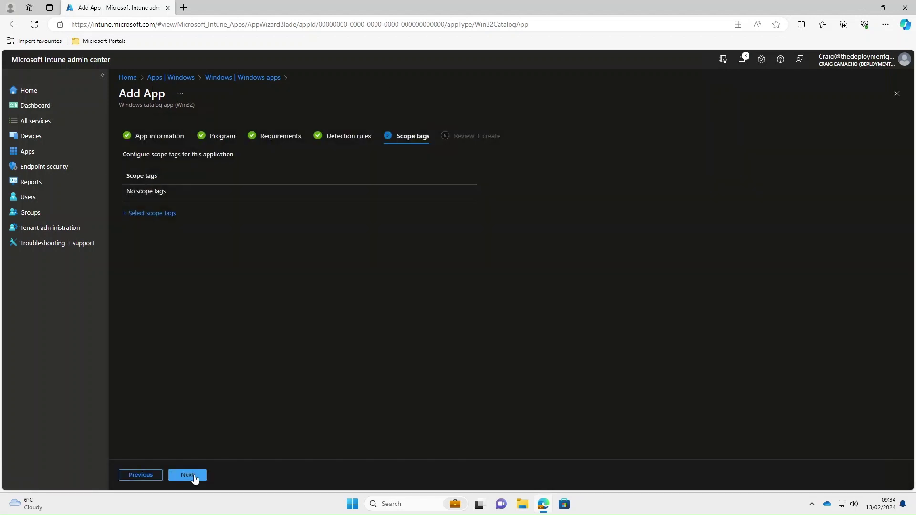
pyautogui.click(188, 475)
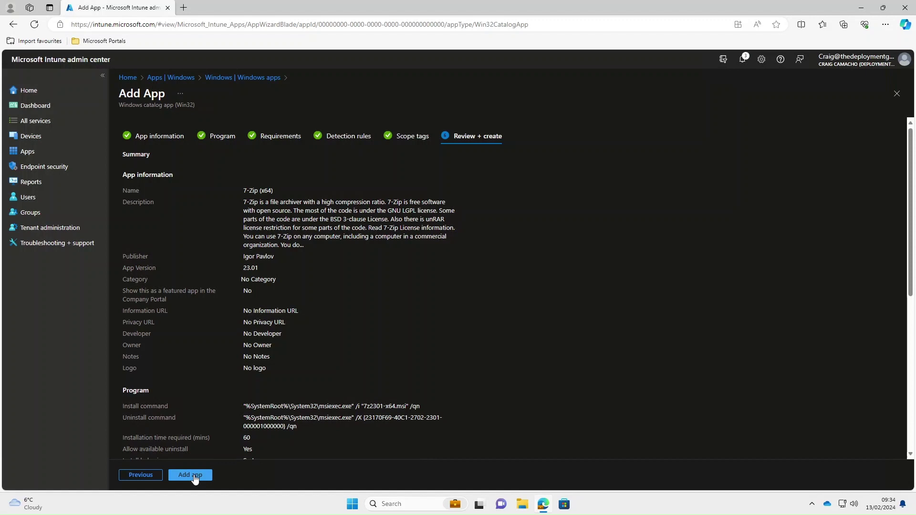
pyautogui.click(194, 477)
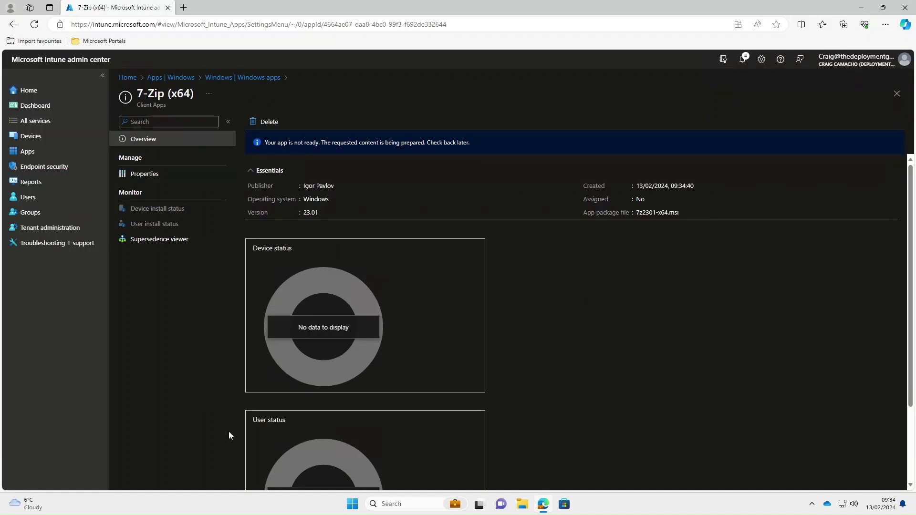
# Open 7-Zip (x64) from the Windows apps list and view its Properties.
pyautogui.click(37, 152)
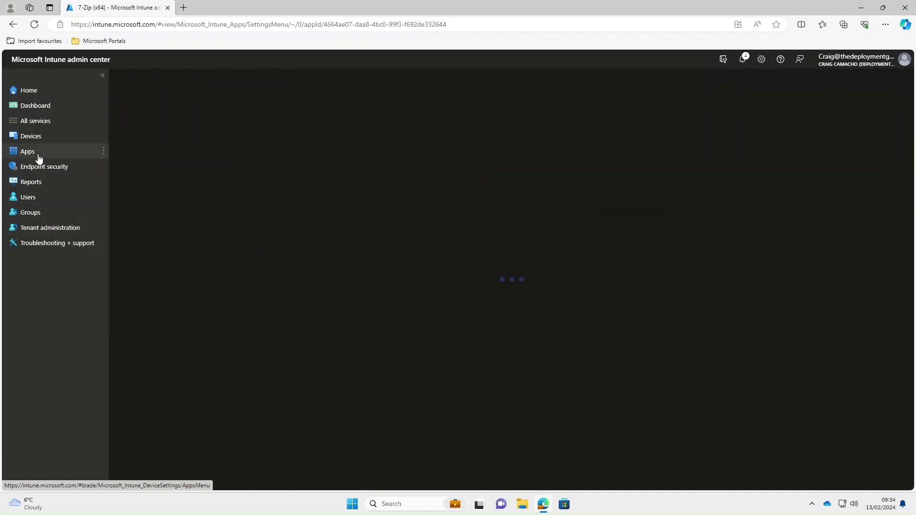
pyautogui.click(147, 204)
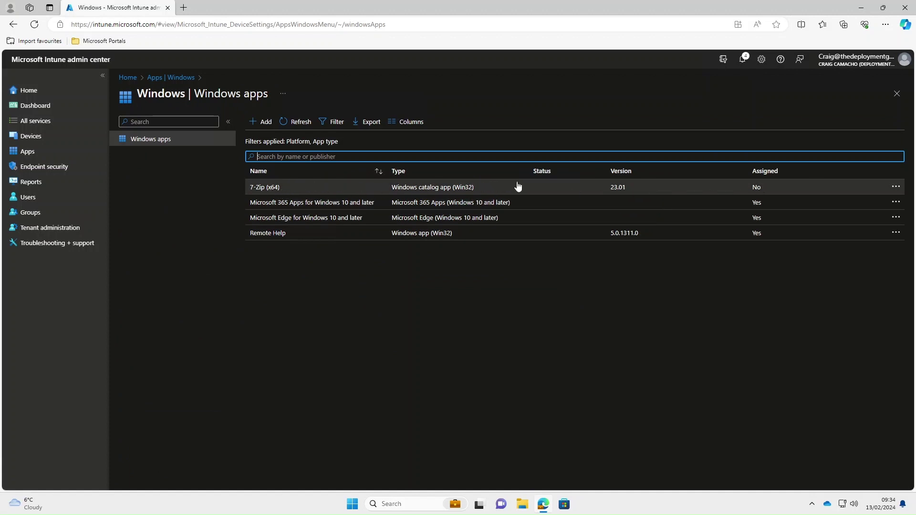
pyautogui.click(265, 187)
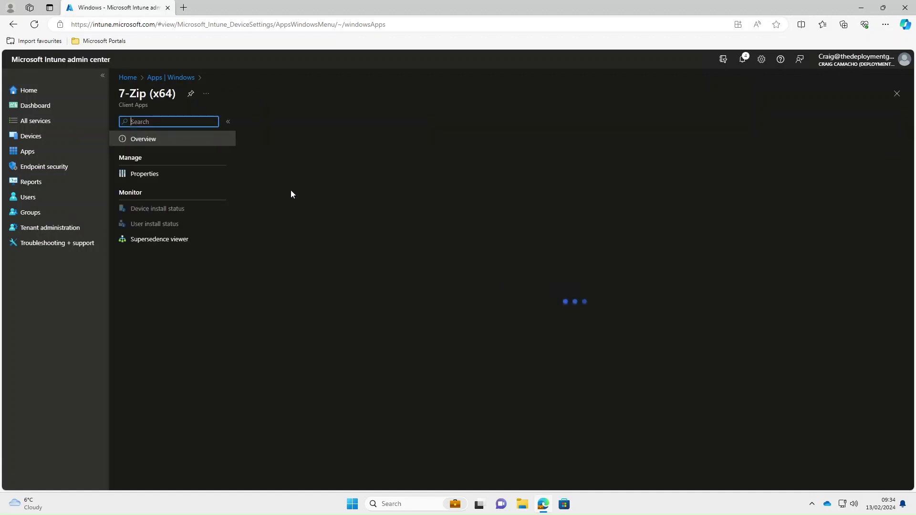
pyautogui.click(151, 176)
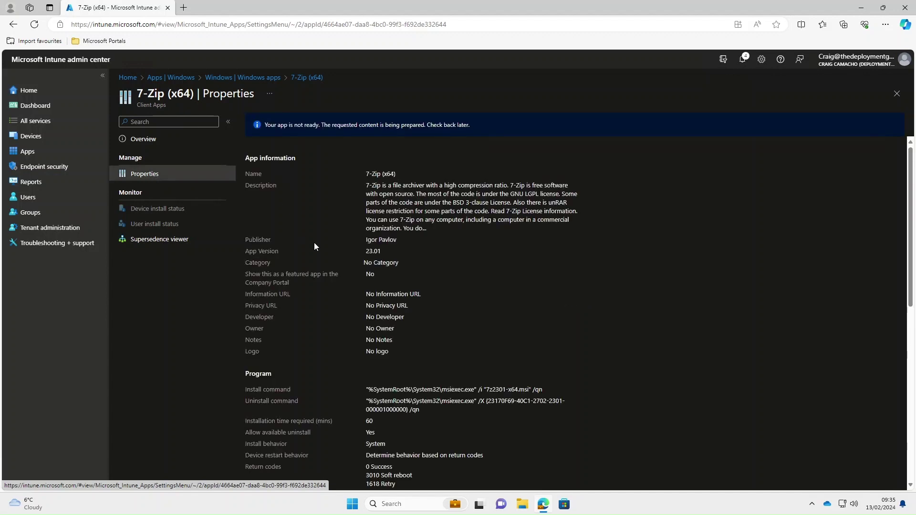
# Scroll the 7-Zip (x64) Properties page to Assignments and start editing them.
pyautogui.scroll(-8, 342, 262)
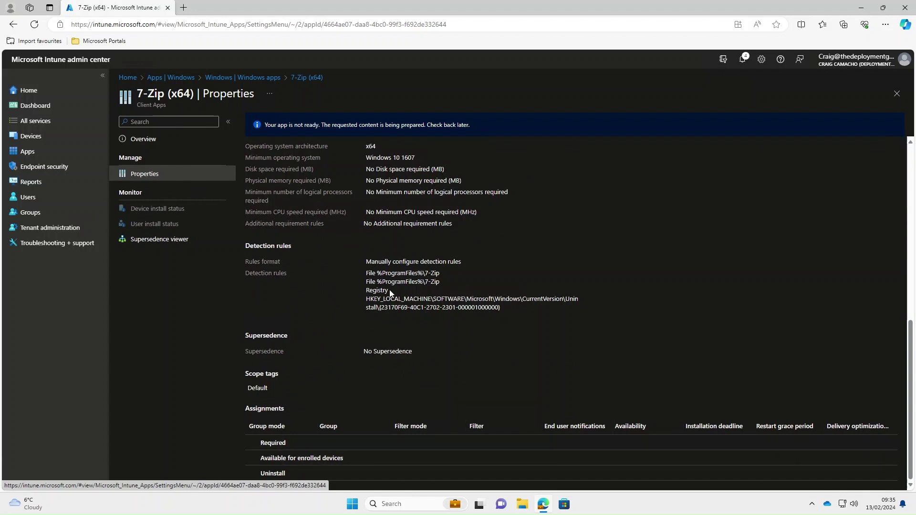
pyautogui.scroll(8, 575, 312)
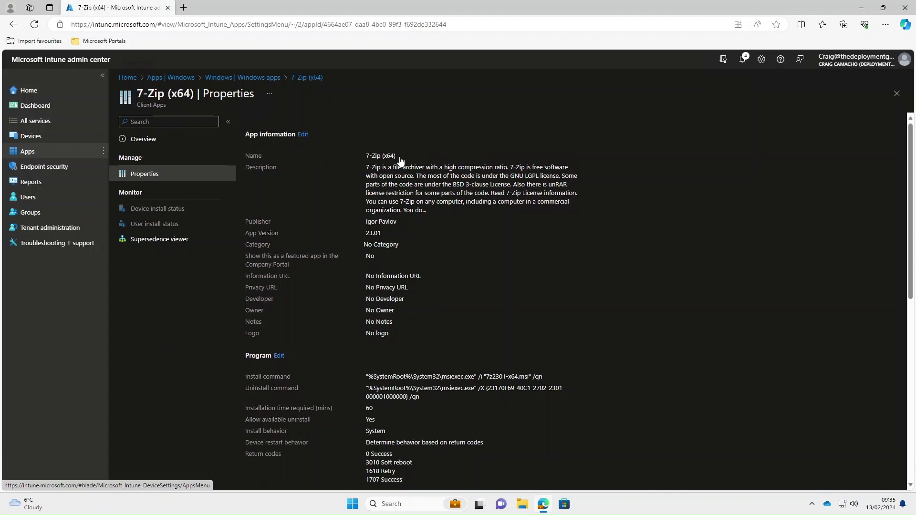
pyautogui.scroll(-9, 460, 162)
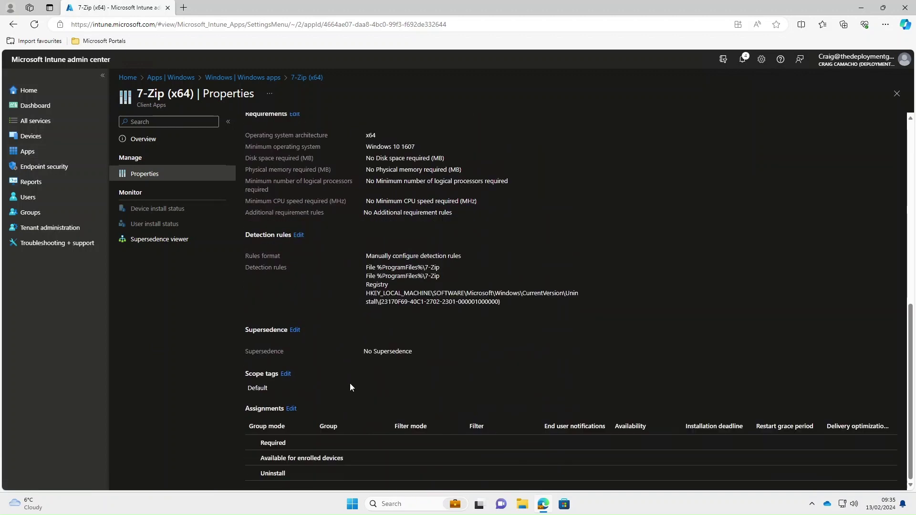
pyautogui.click(293, 408)
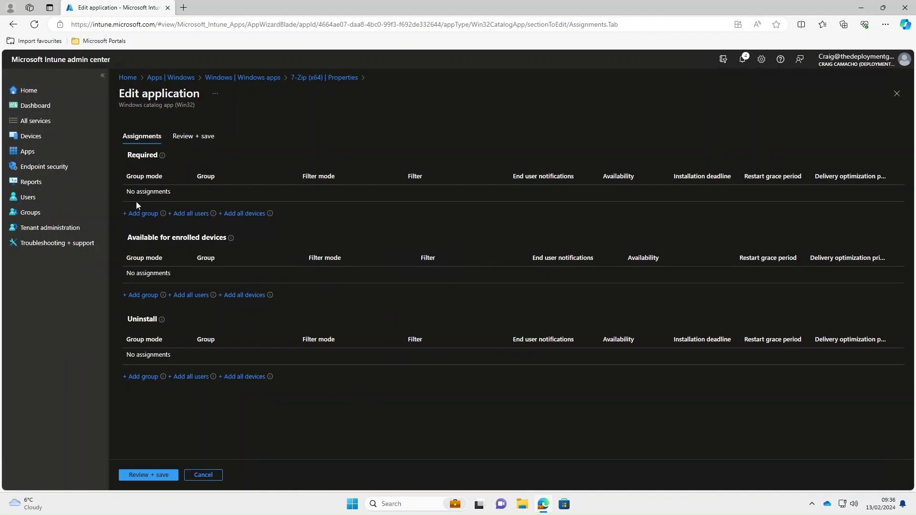
# Add Devices - Staff and Devices - Student under Required, then review and save the assignments.
pyautogui.click(147, 214)
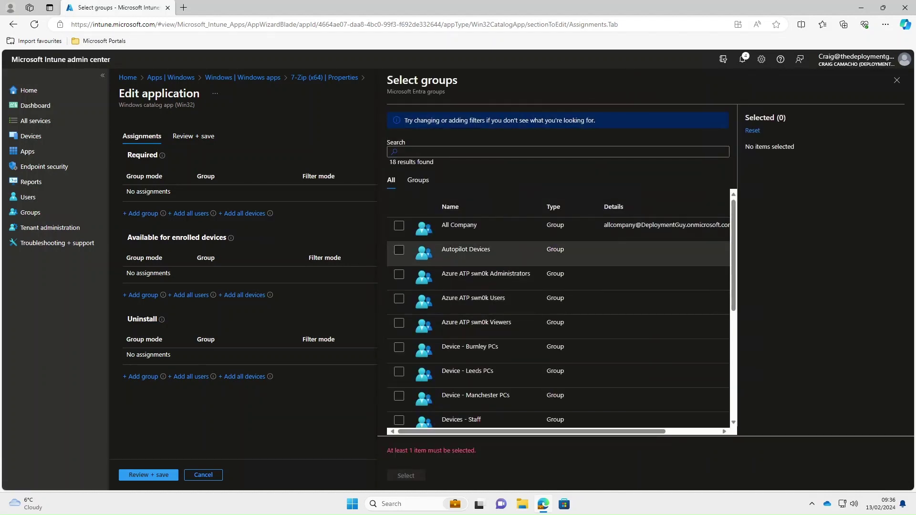
pyautogui.scroll(-5, 477, 246)
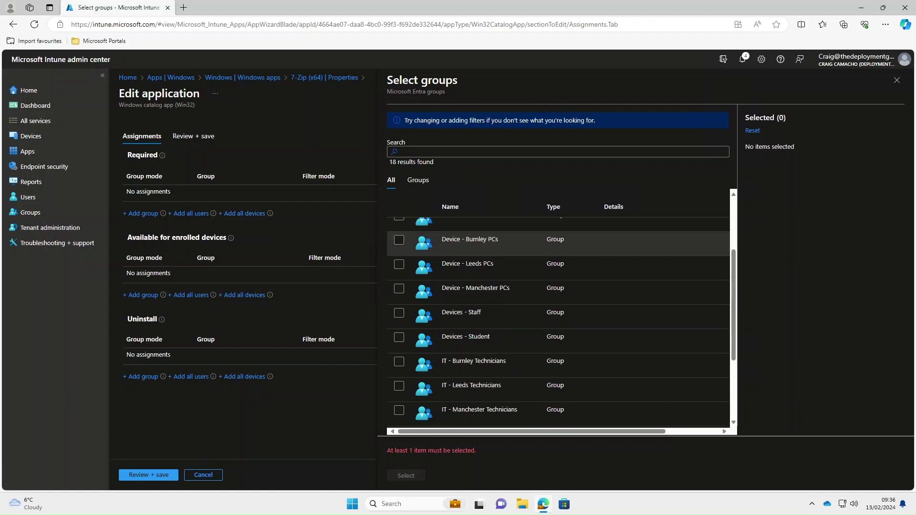
pyautogui.click(399, 314)
pyautogui.click(399, 338)
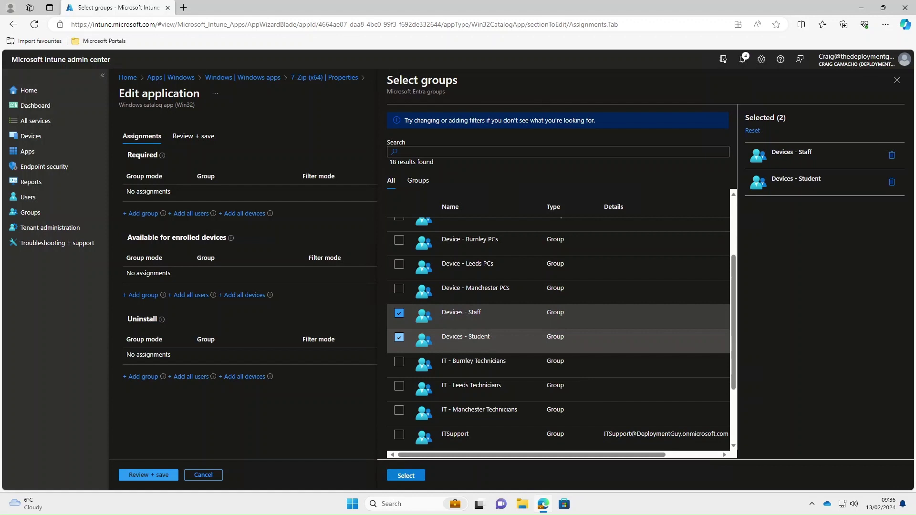
pyautogui.click(406, 476)
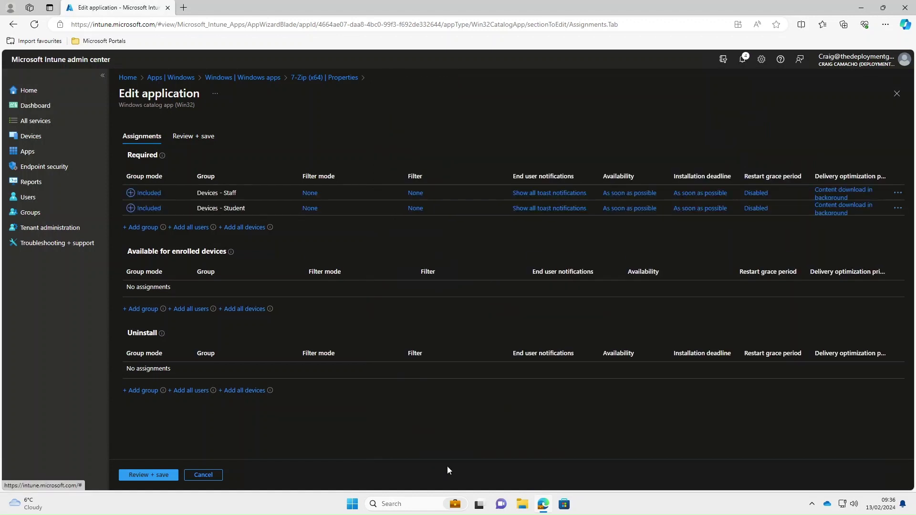
pyautogui.click(158, 476)
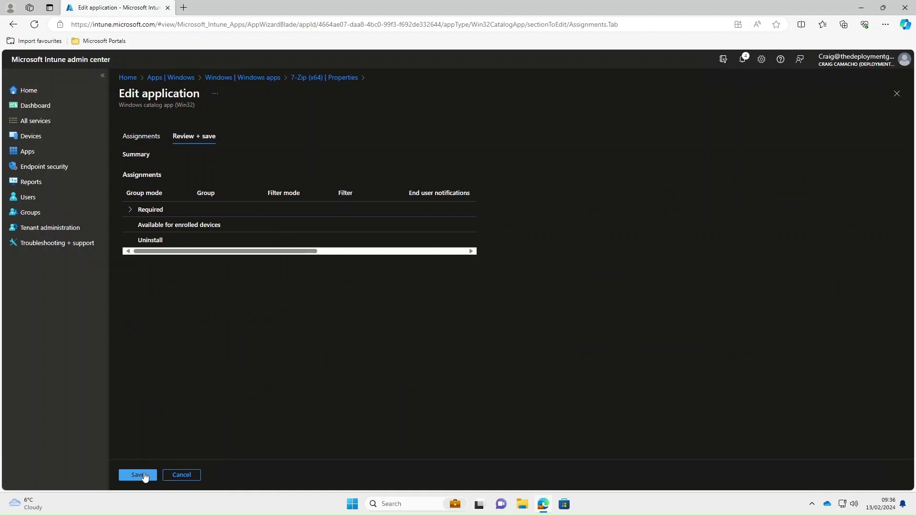
pyautogui.click(143, 476)
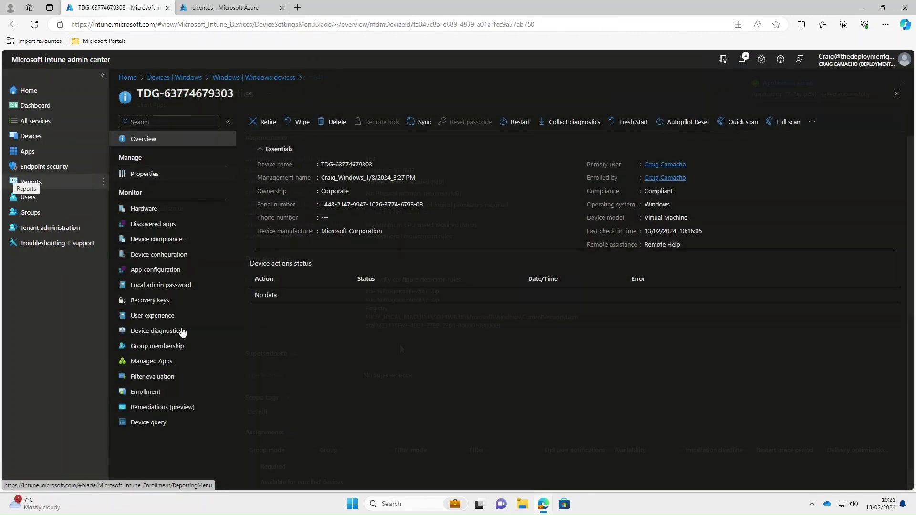
# Open 7-Zip (x64) from Windows apps and check its Device install status: two devices Installed at 23.01.
pyautogui.click(27, 151)
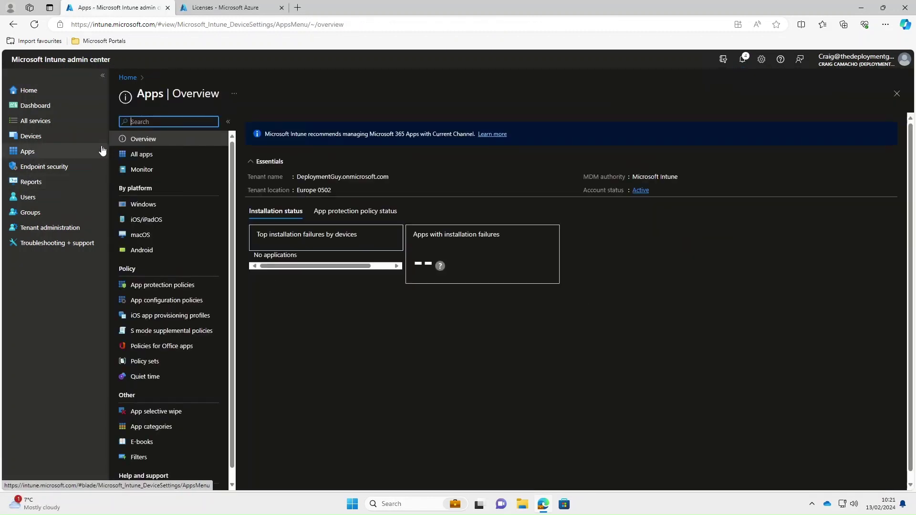
pyautogui.click(146, 204)
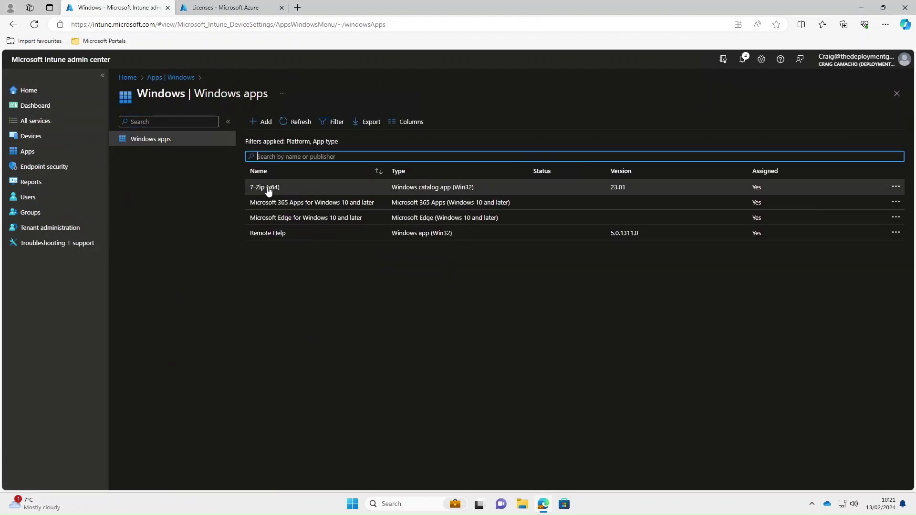
pyautogui.click(267, 187)
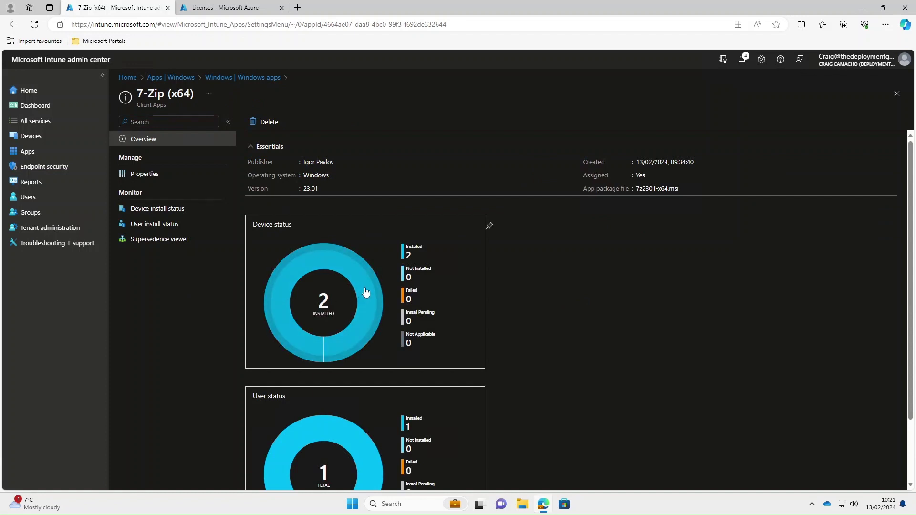
pyautogui.click(403, 252)
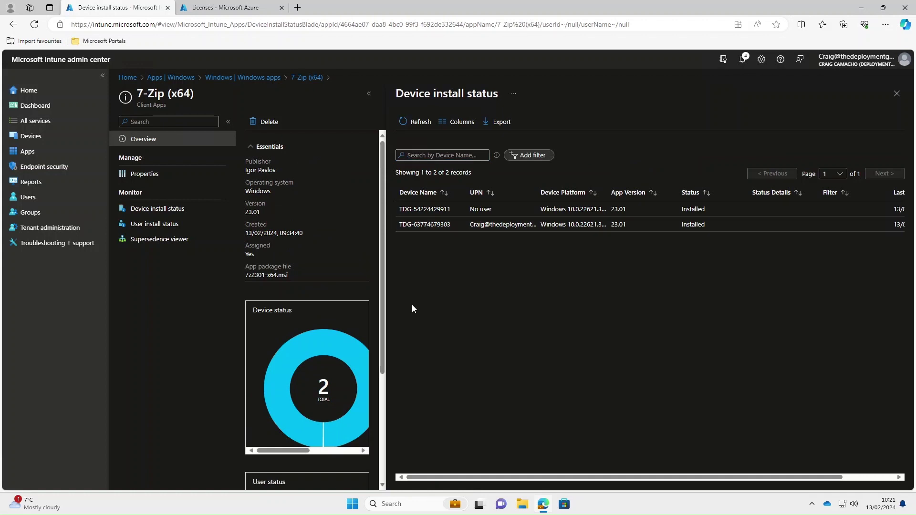
# Launch 7-Zip File Manager from the 7-Zip folder under All apps in the Start menu.
pyautogui.click(354, 505)
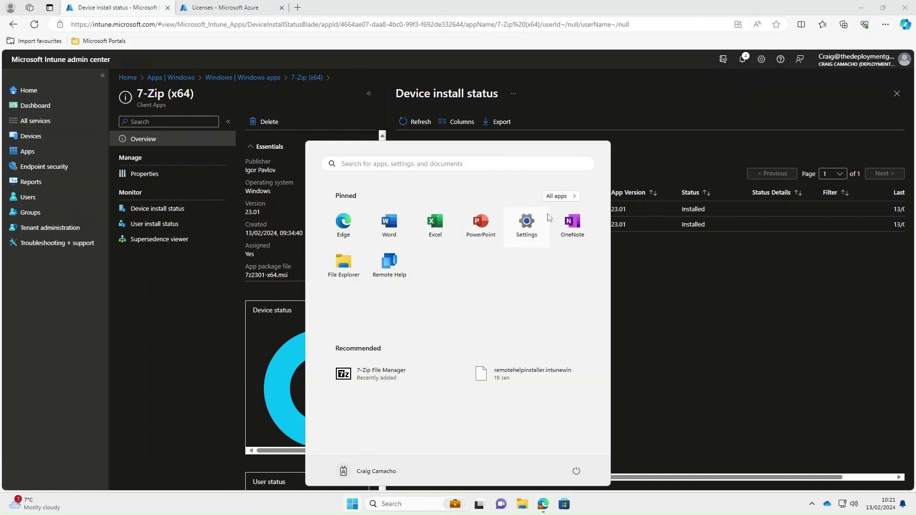
pyautogui.click(561, 197)
pyautogui.click(389, 237)
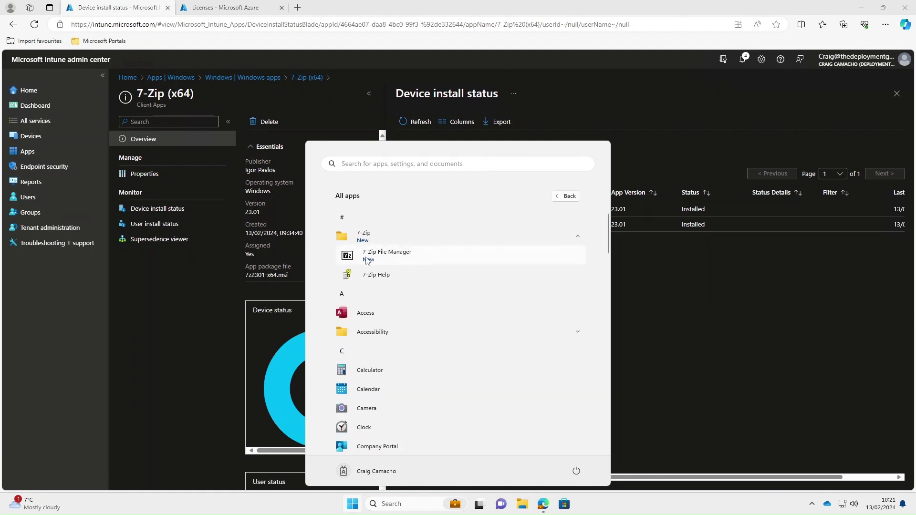
pyautogui.click(367, 261)
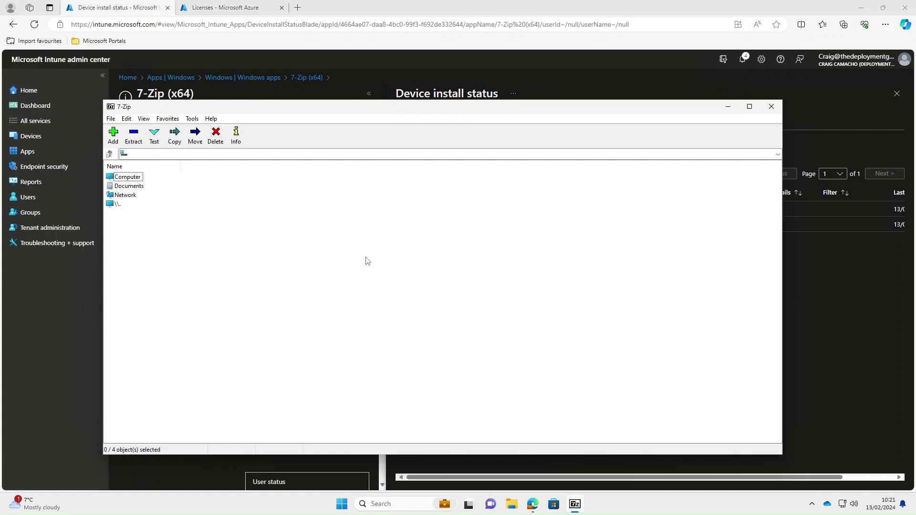